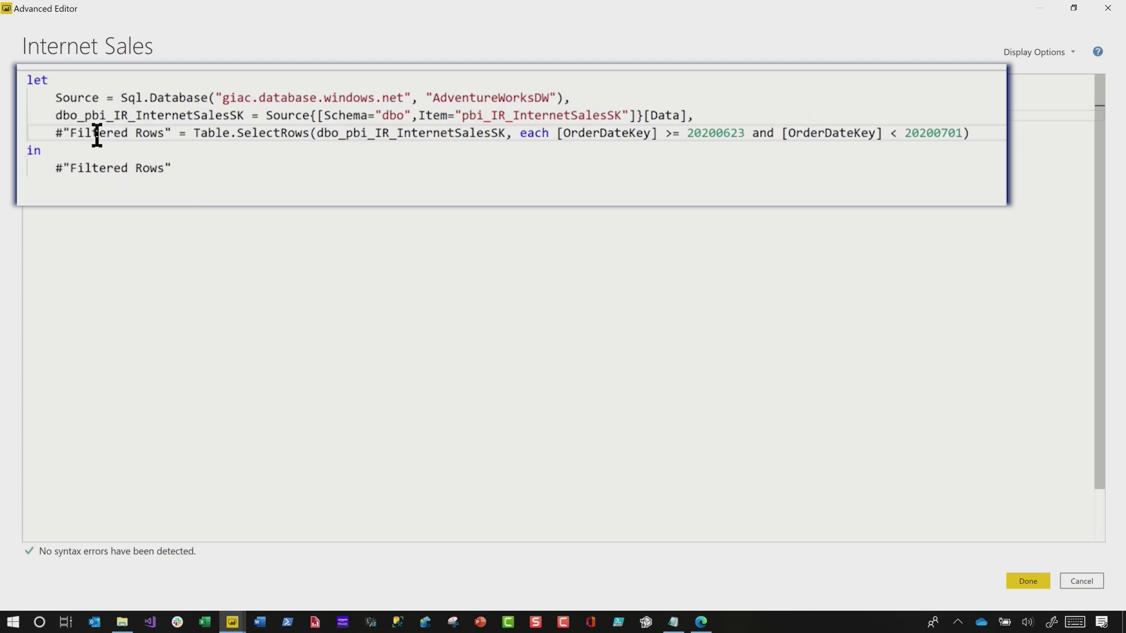
Replace the OrderDateKey filter bounds in the Internet Sales query with the RangeStart and RangeEnd parameters and save the code
double_click(709, 134)
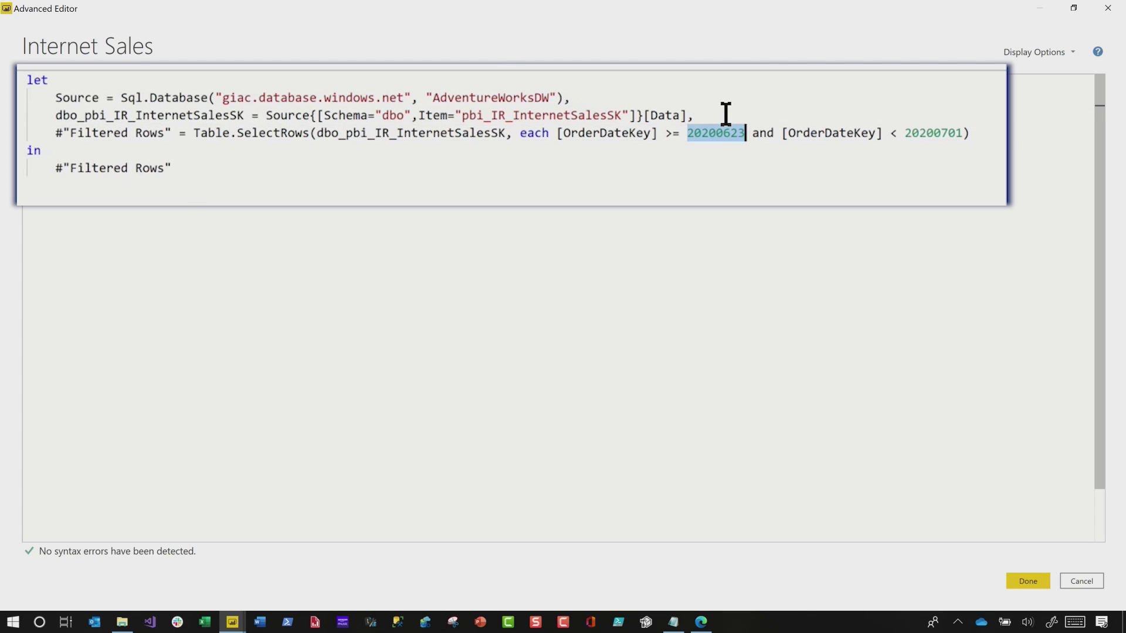
text(RangeS)
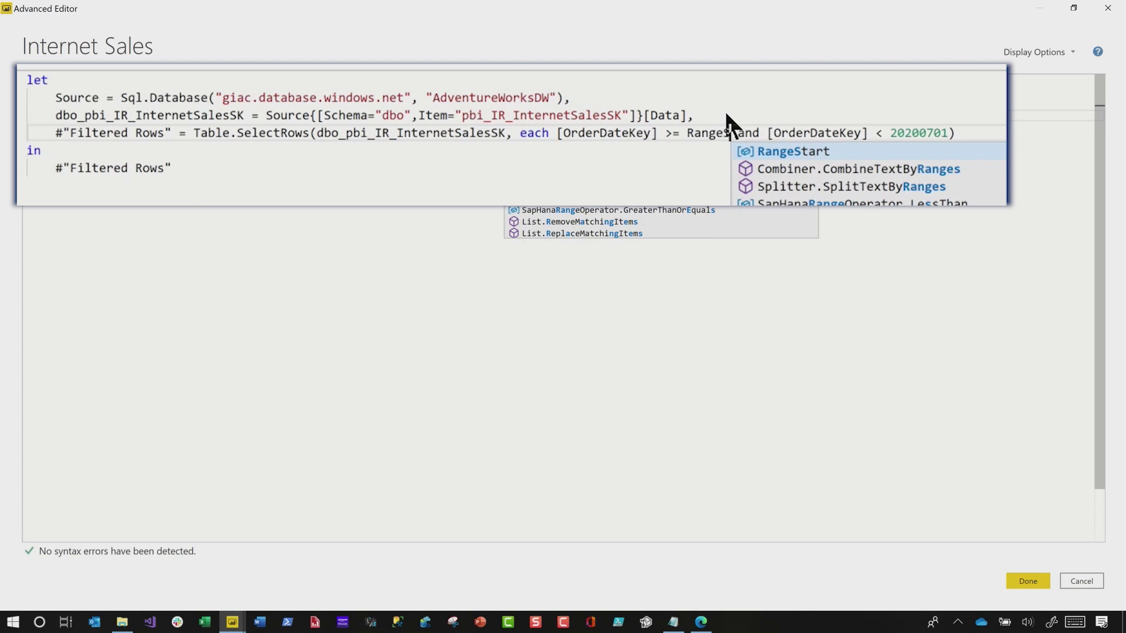
key(Tab)
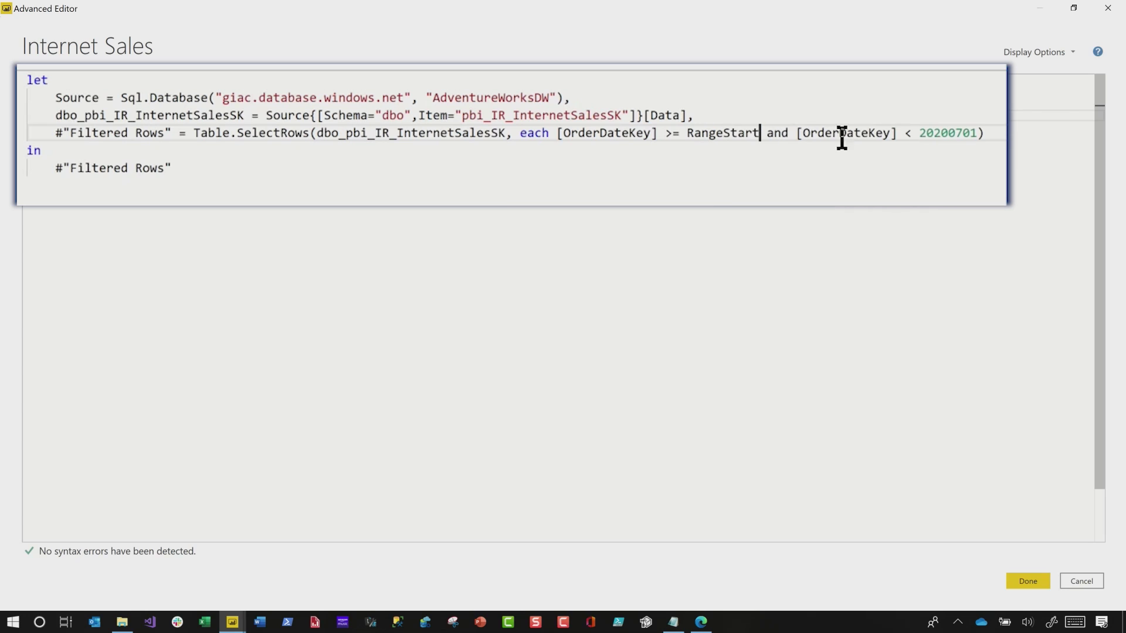
double_click(940, 133)
text(RangeE)
key(Tab)
click(1023, 583)
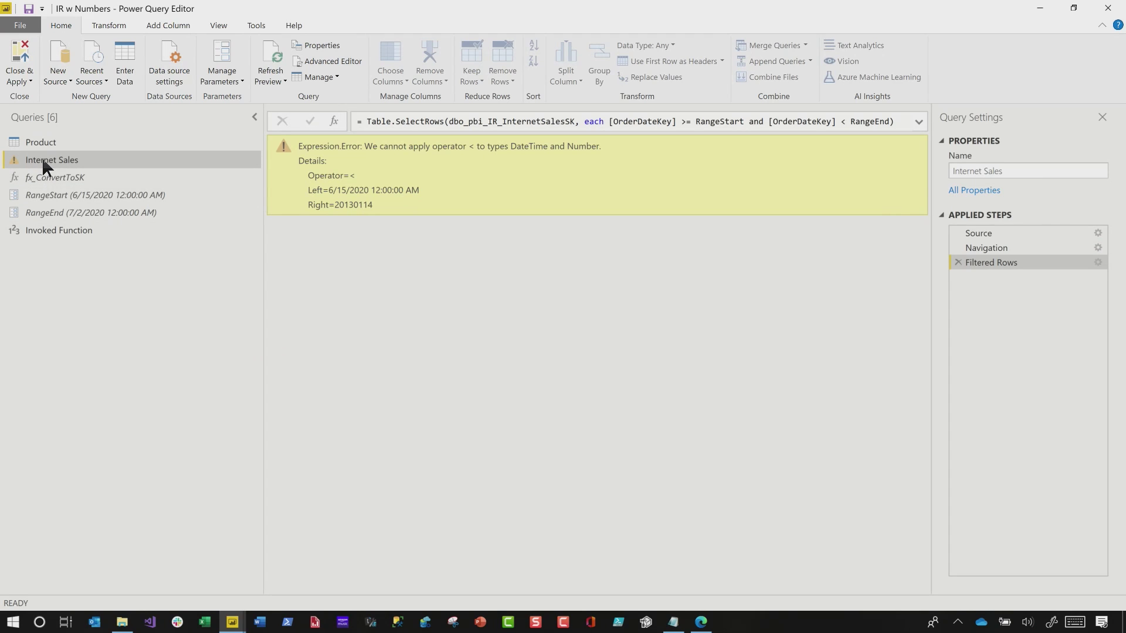
Reopen the Internet Sales query code and wrap RangeStart in the filter with the fx_ConvertToSK() function
right_click(41, 157)
click(98, 352)
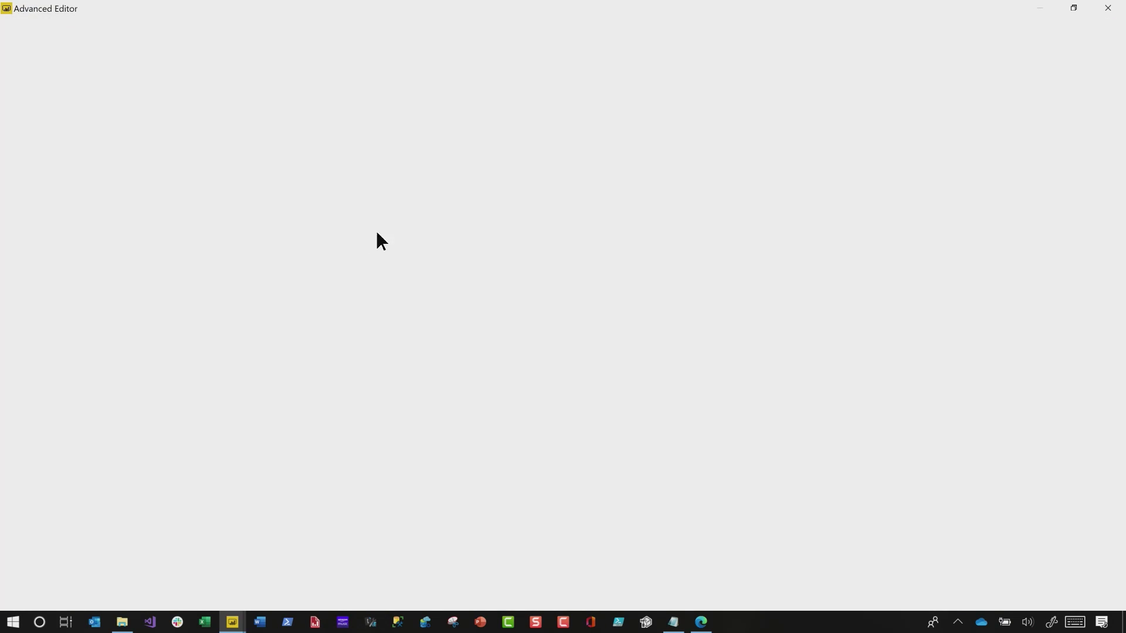
drag(431, 9, 477, 153)
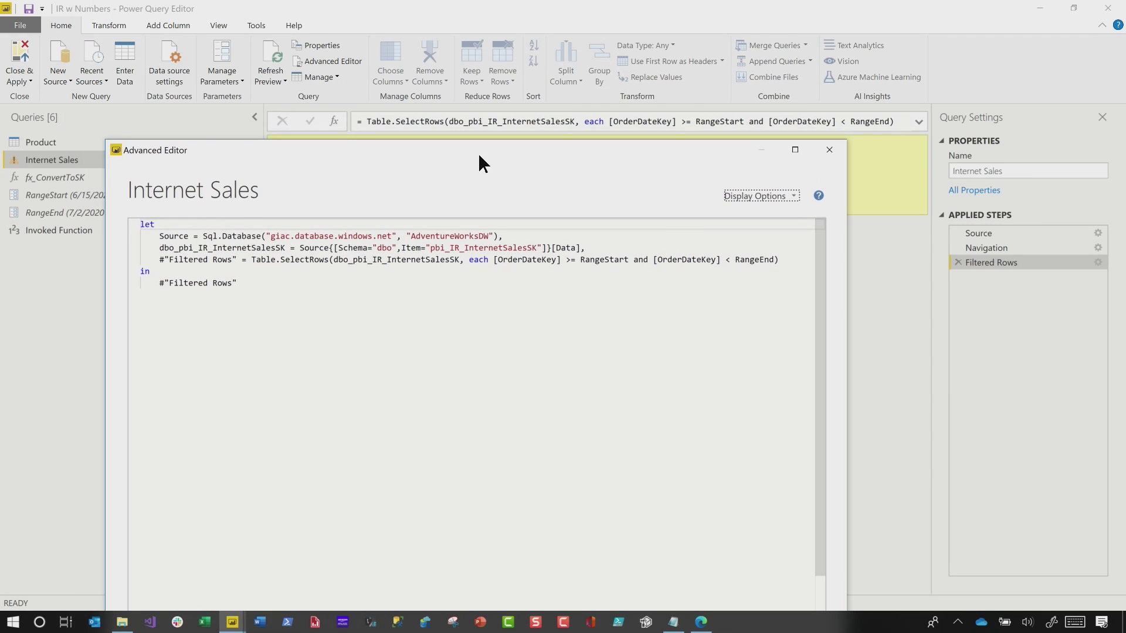
drag(848, 304, 1116, 295)
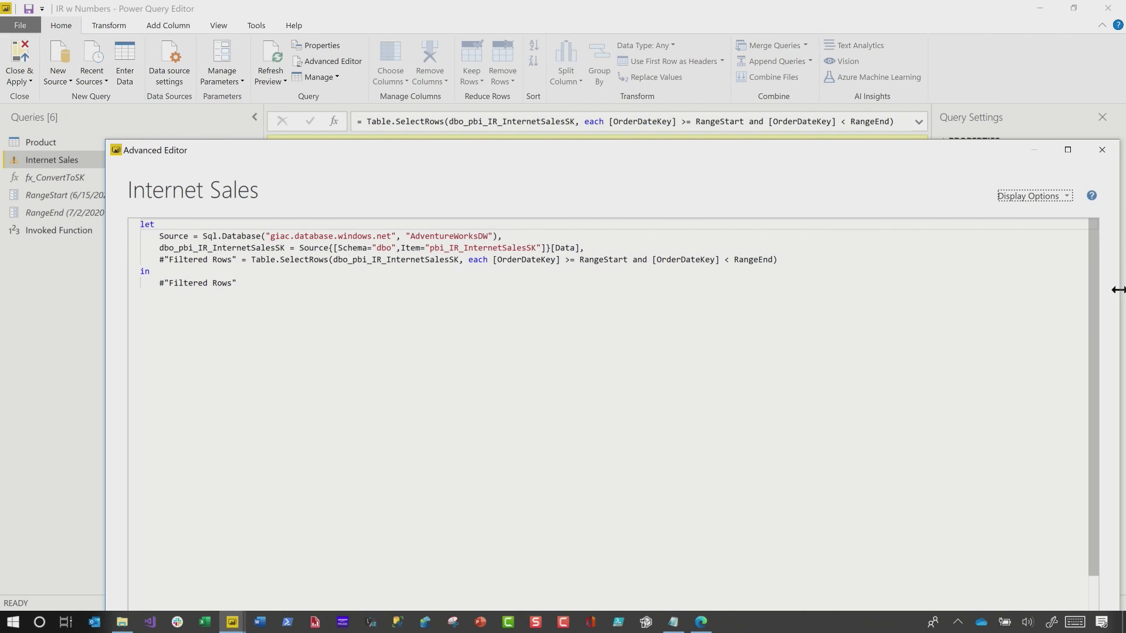
click(580, 260)
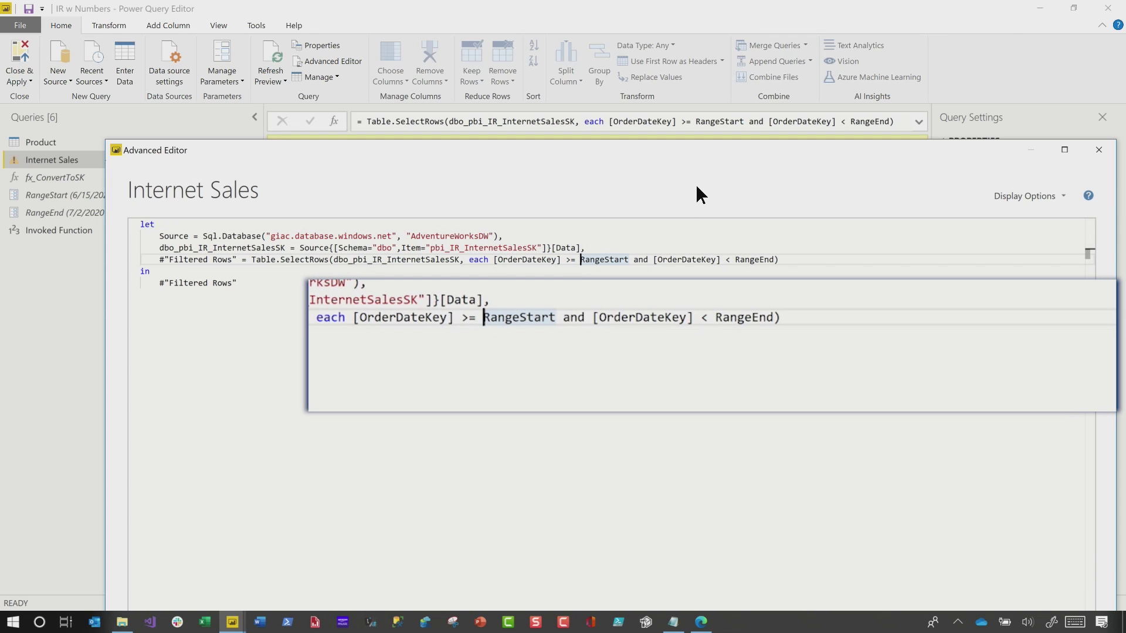
text(fx_Conve)
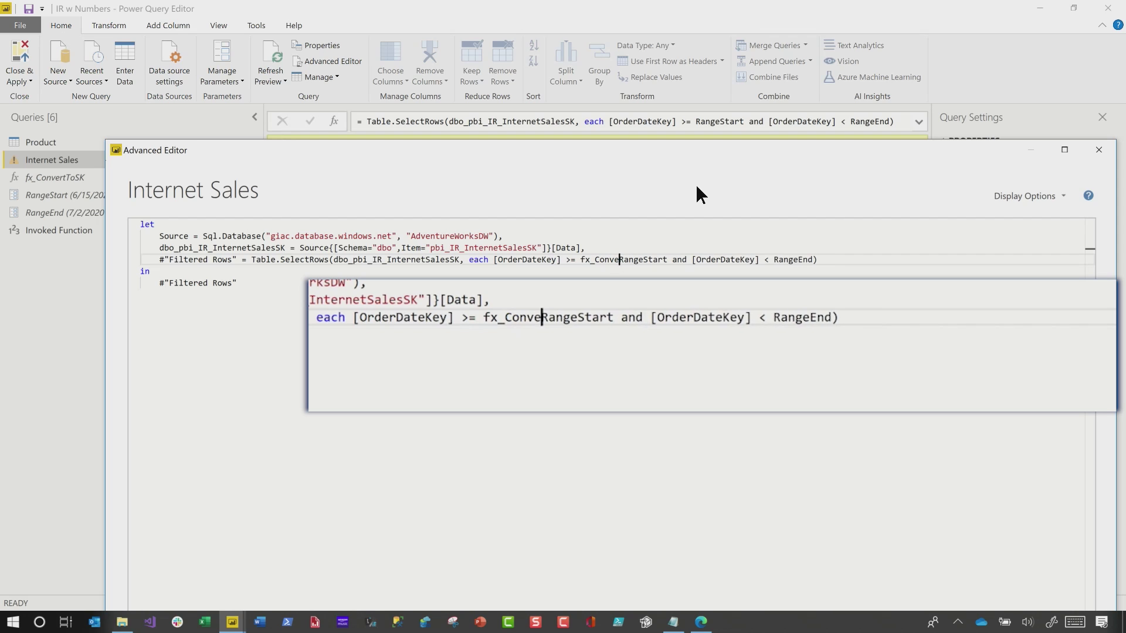
text(rtToSK()
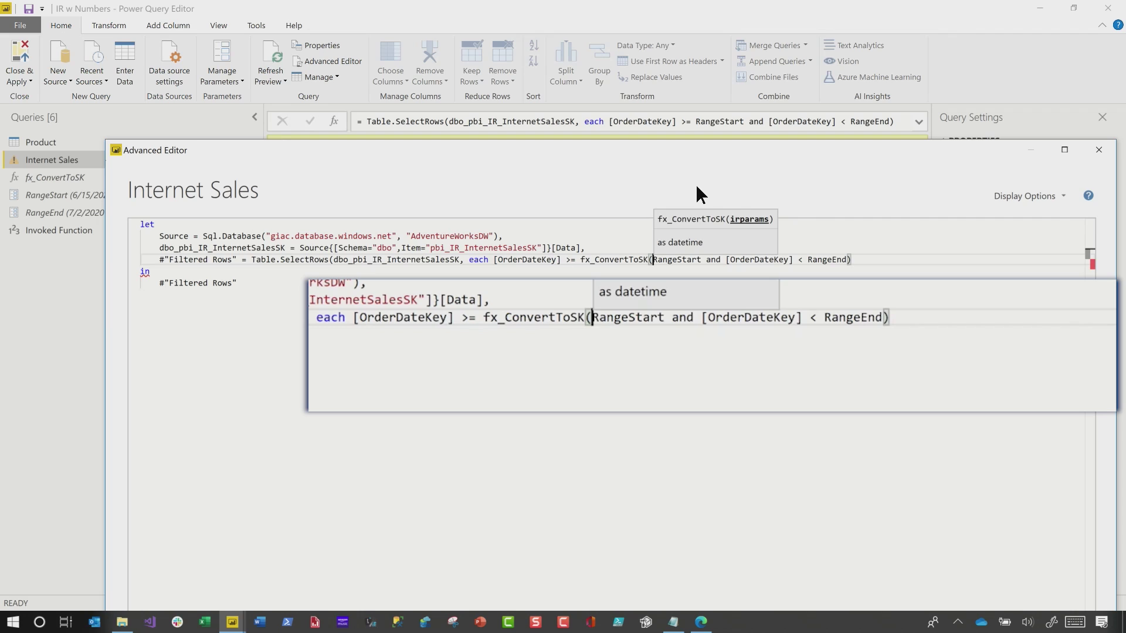
key(shift+Left)
key(shift+Left)
key(shift+Left)
key(shift+Left)
key(shift+Left)
key(shift+Left)
key(shift+Left)
key(shift+Left)
key(shift+Left)
key(shift+Left)
key(shift+Left)
key(shift+Left)
key(shift+Left)
key(shift+Left)
key(shift+Left)
key(ctrl+c)
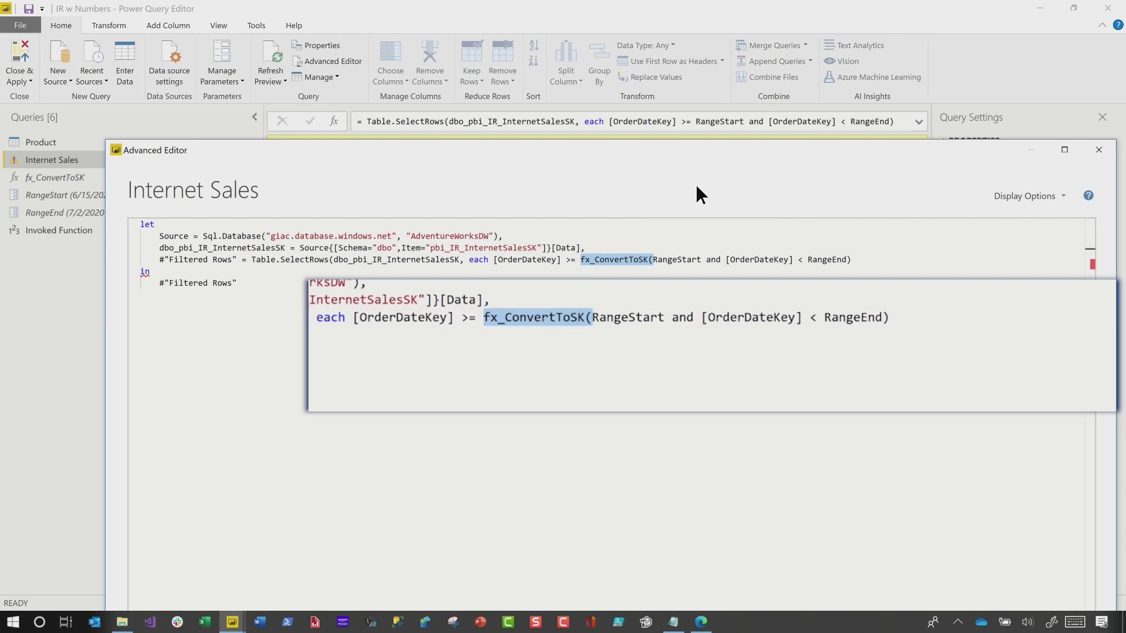
key(Right)
key(Right)
key(Right)
key(Right)
key(Right)
key(Right)
key(Right)
key(Right)
key(Right)
key(Right)
key(Right)
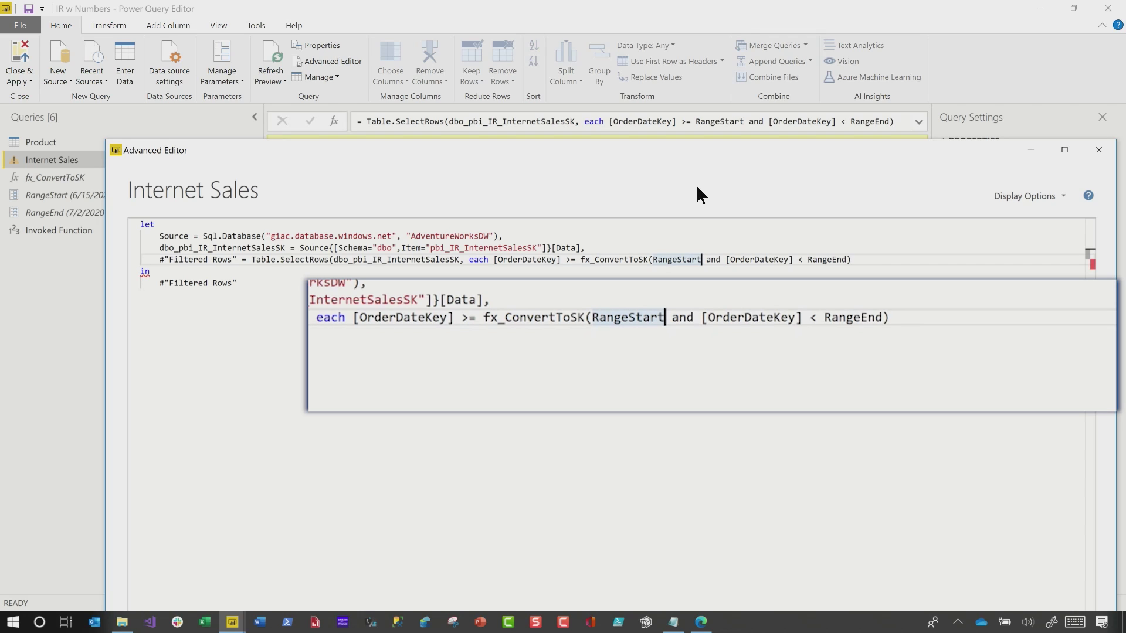
text())
Wrap RangeEnd in the same filter with fx_ConvertToSK() and save the query code
key(Right)
key(Right)
key(Right)
key(Right)
key(Right)
key(Right)
key(Right)
key(Right)
key(Right)
key(Right)
key(Right)
key(Right)
key(Right)
key(Right)
key(Right)
key(Right)
key(Right)
key(Right)
key(Right)
key(Right)
key(Right)
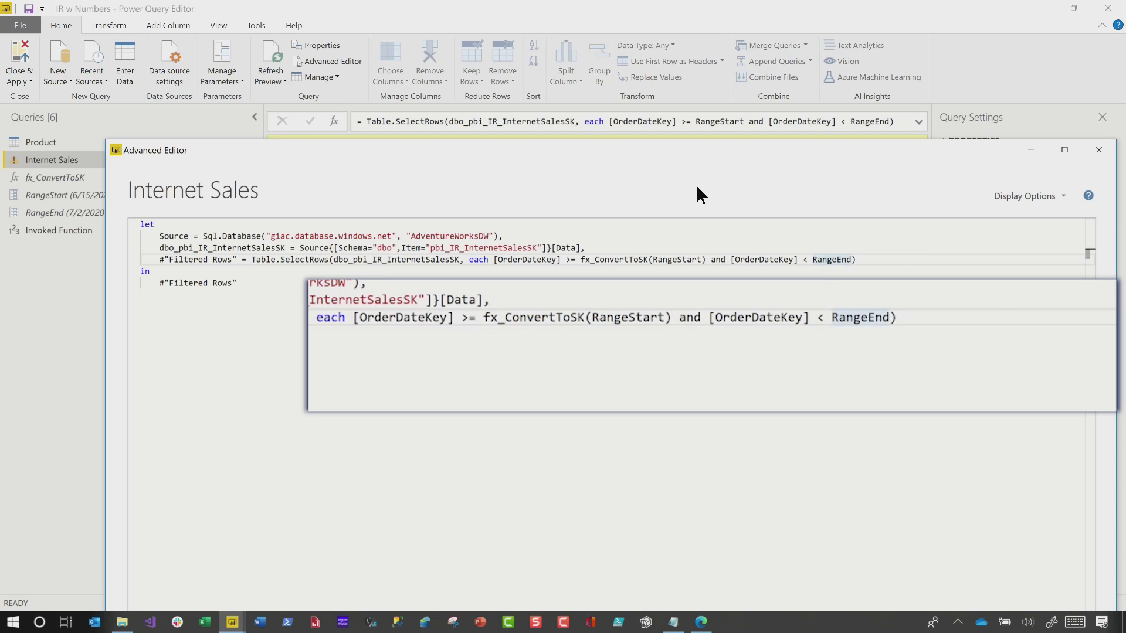
key(ctrl+v)
key(Right)
key(Right)
key(Right)
key(Right)
key(Right)
text())
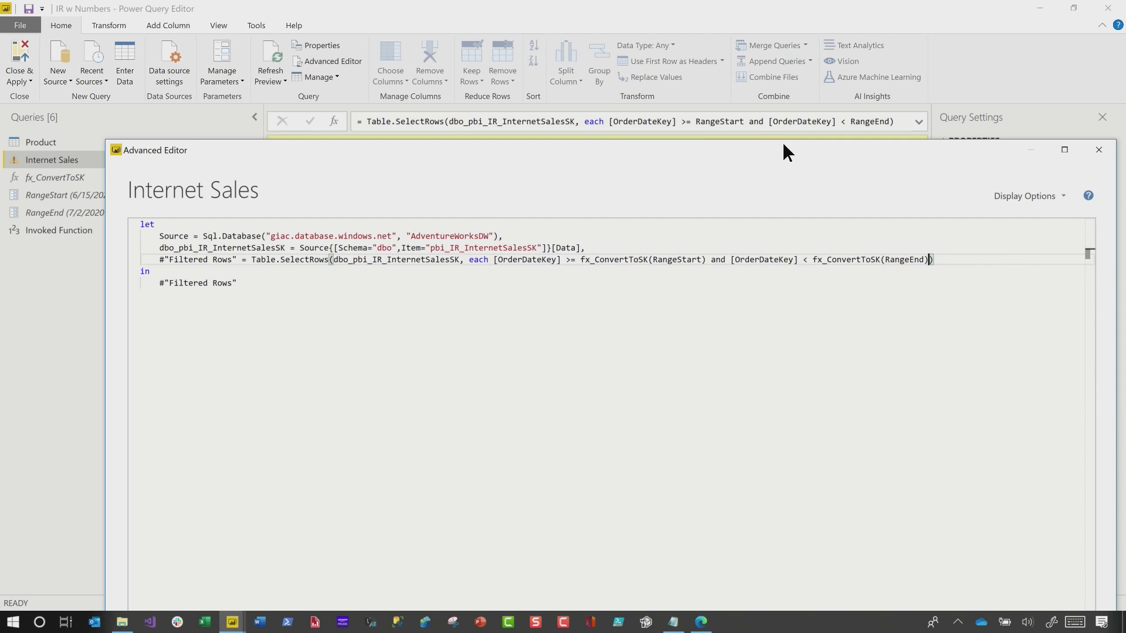
double_click(784, 146)
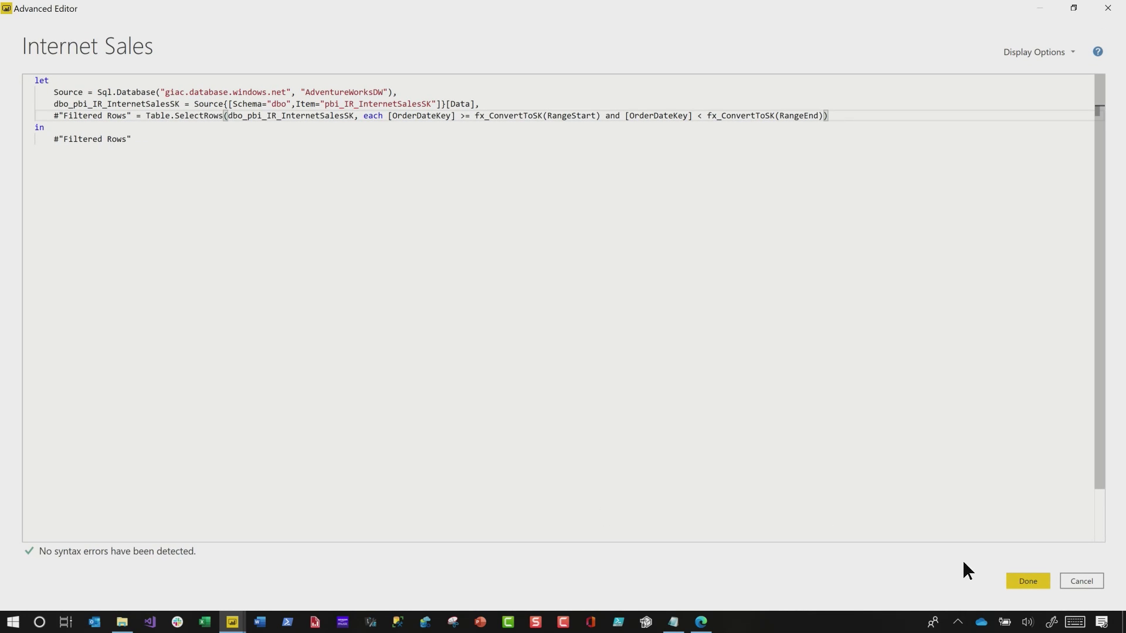
click(1028, 581)
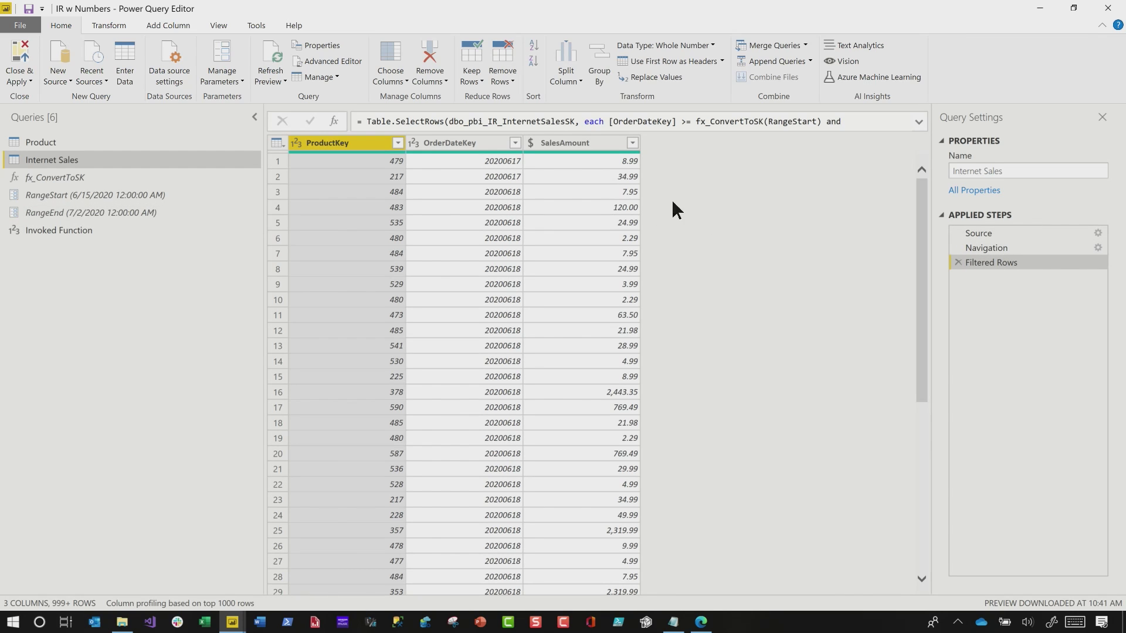
Inspect the native query of the Filtered Rows step to check its OrderDateKey condition
right_click(1001, 262)
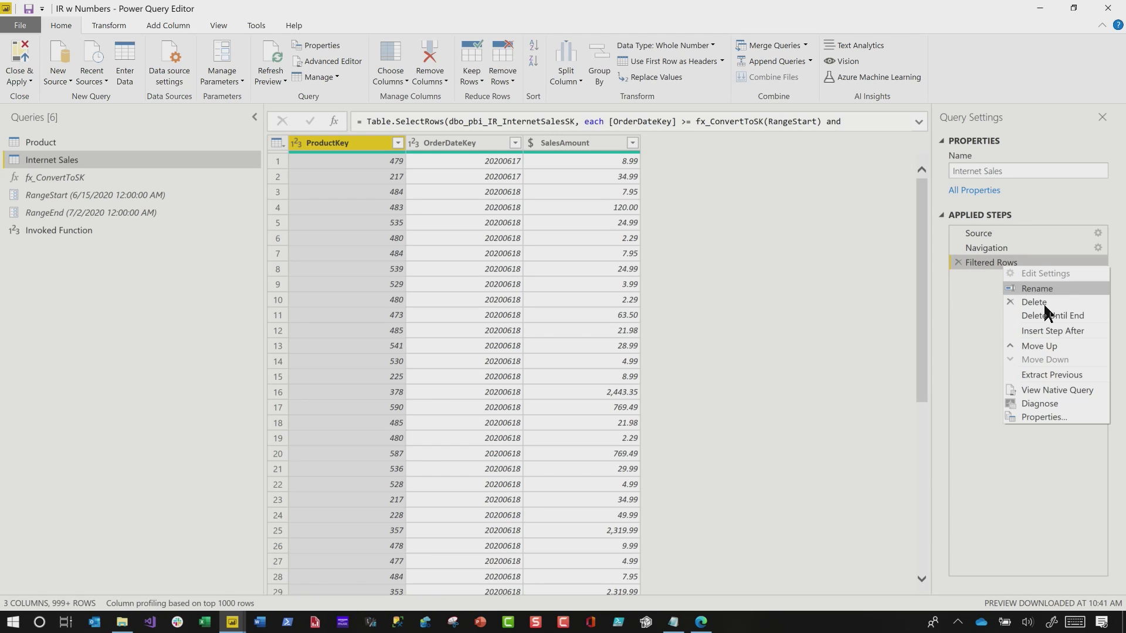
click(1078, 390)
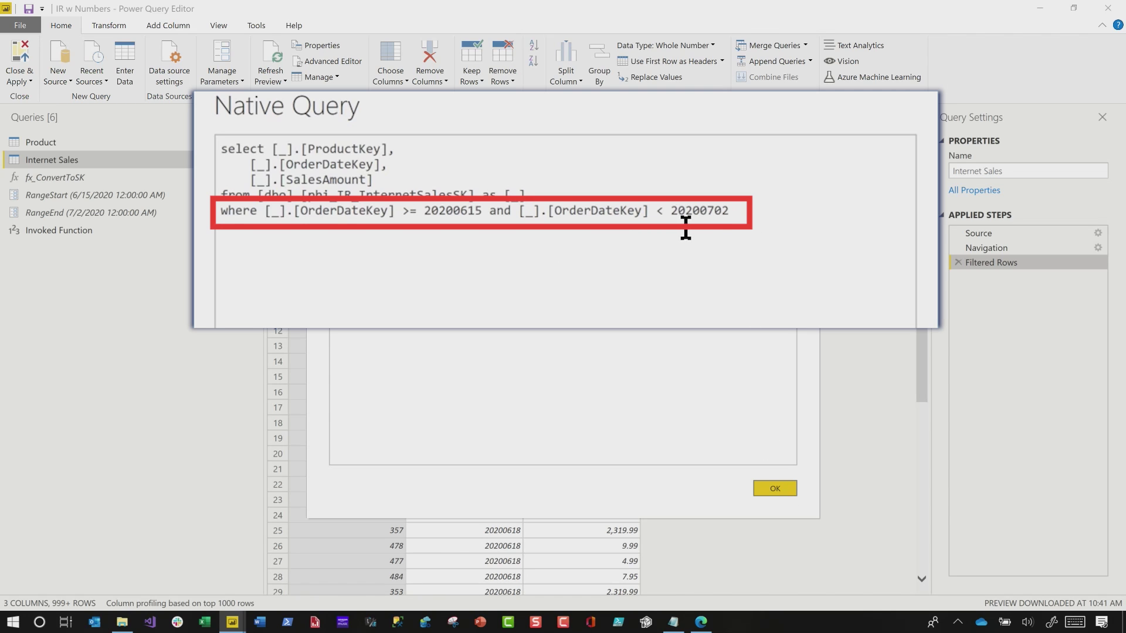
click(790, 486)
Set the current value of the RangeEnd parameter to 7/1/2020 12:00:00 AM
click(141, 212)
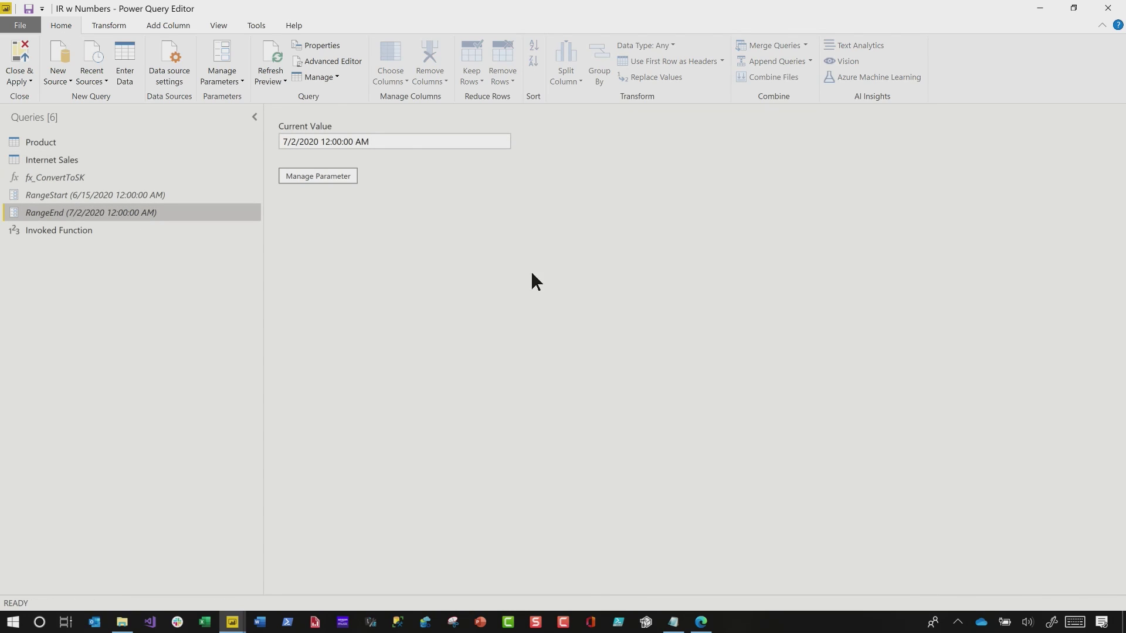
click(298, 142)
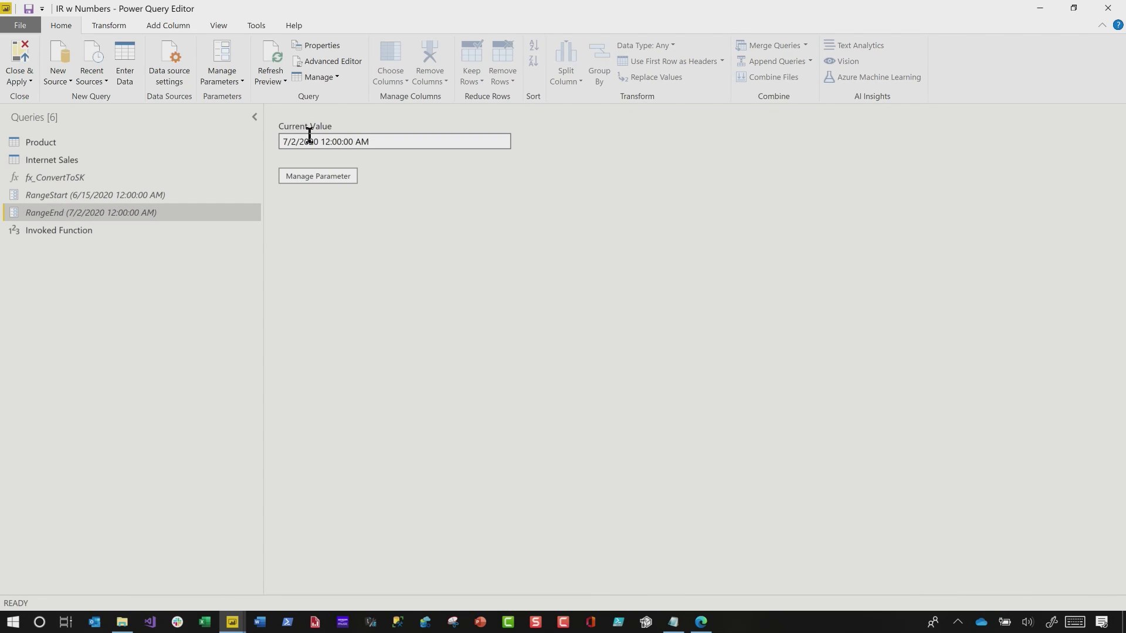
key(BackSpace)
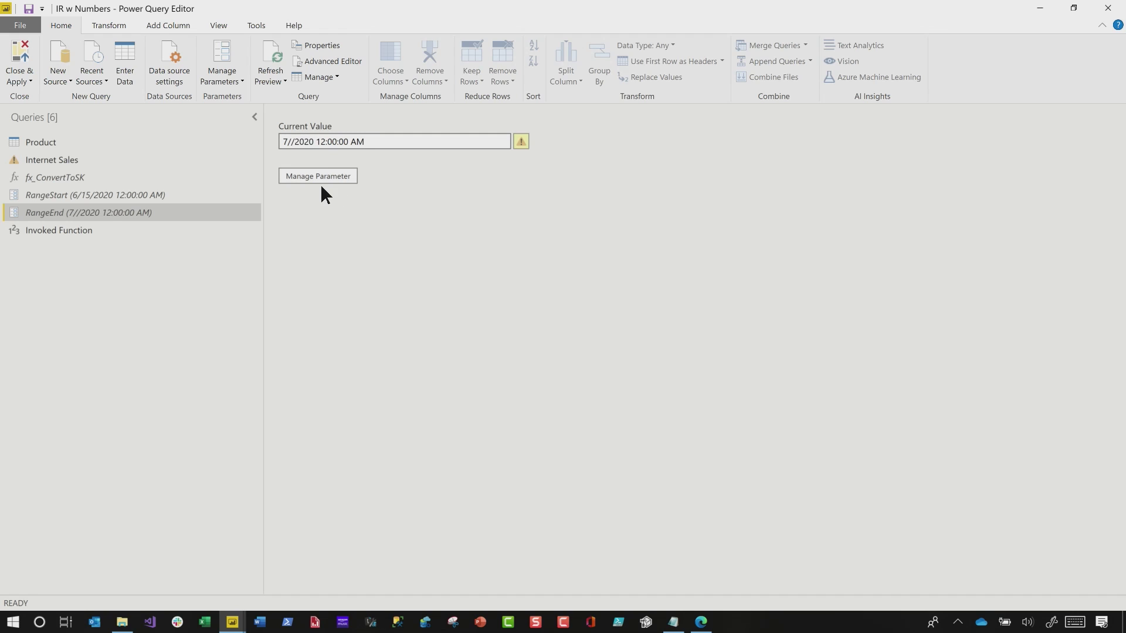
text(1)
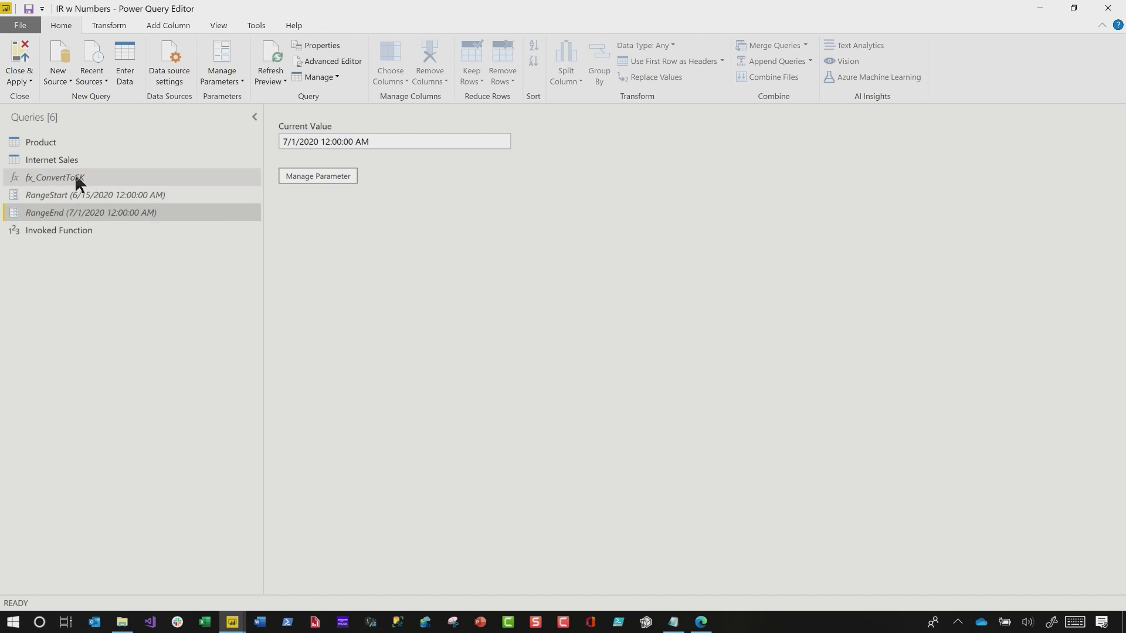
Return to Internet Sales and check the end date key in the Filtered Rows step's native query
click(61, 161)
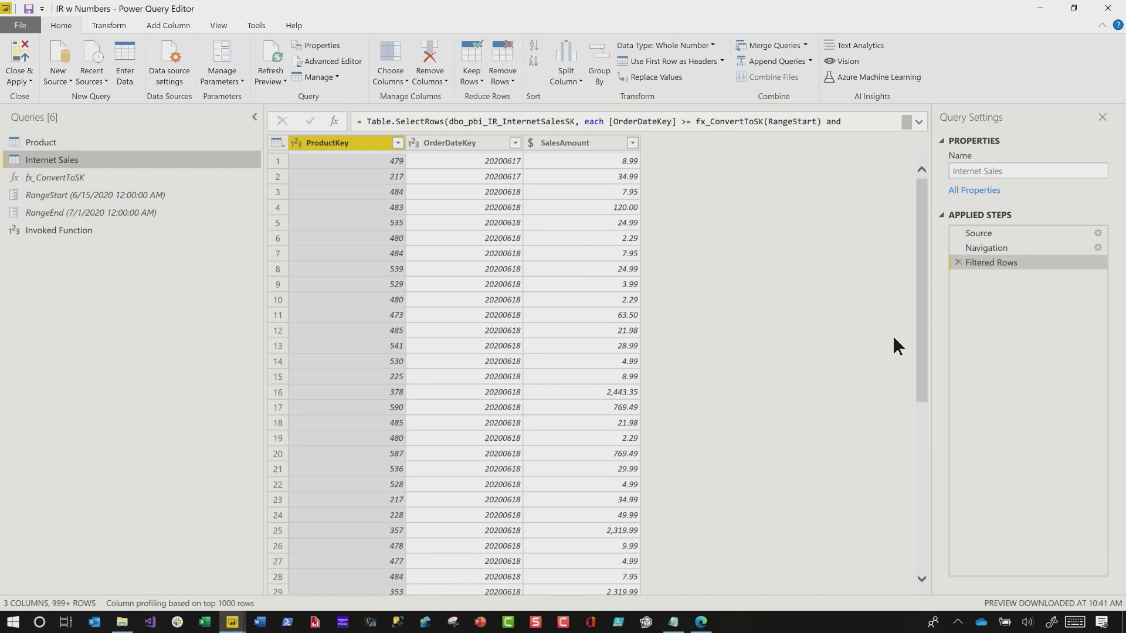
right_click(1013, 262)
click(1067, 386)
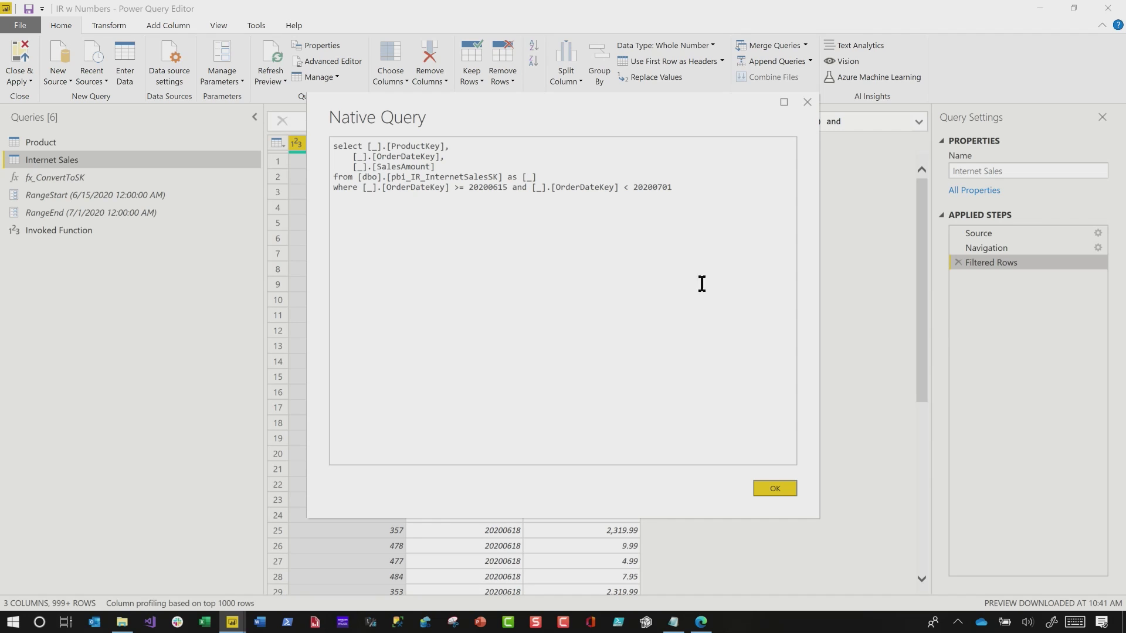
click(777, 489)
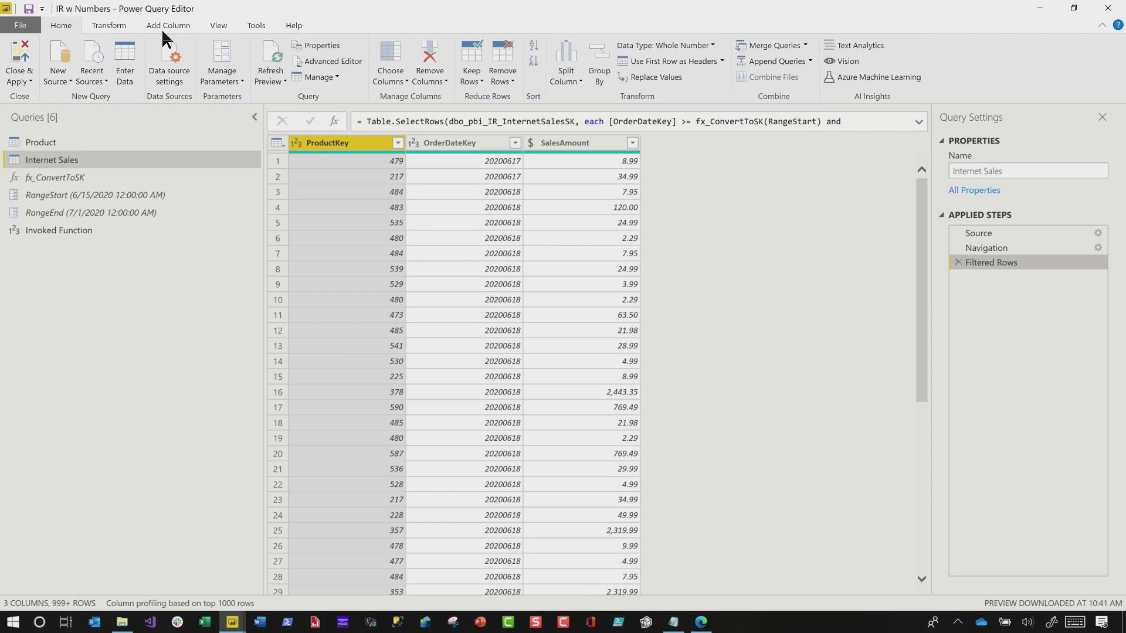
Close the query editor, apply the query changes to the model and return to the Power BI Desktop report
click(15, 51)
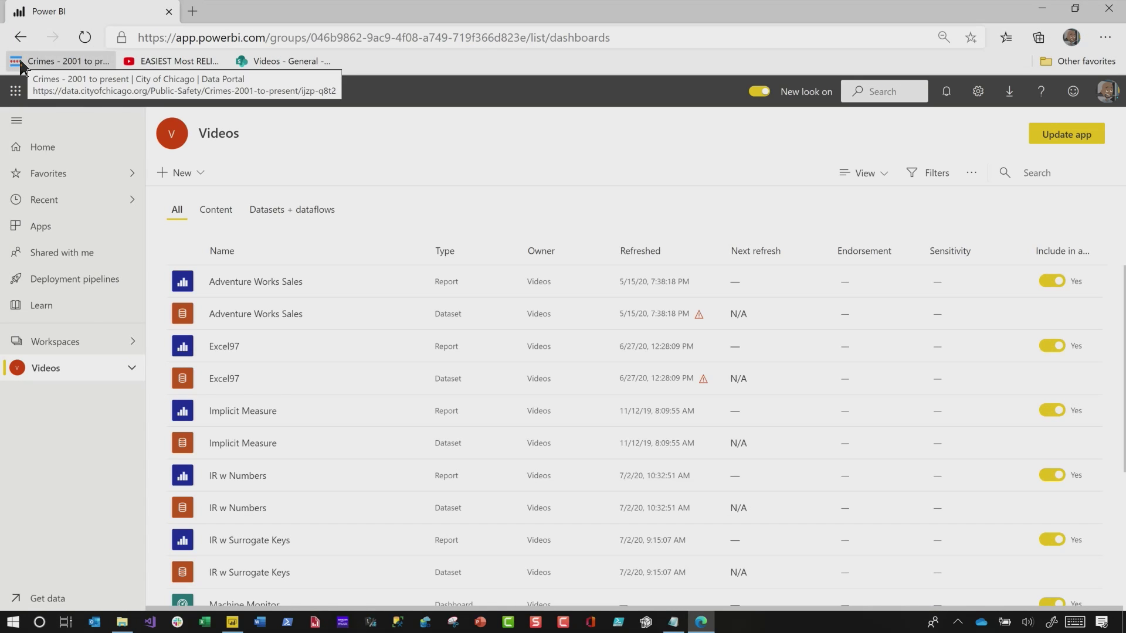
click(236, 623)
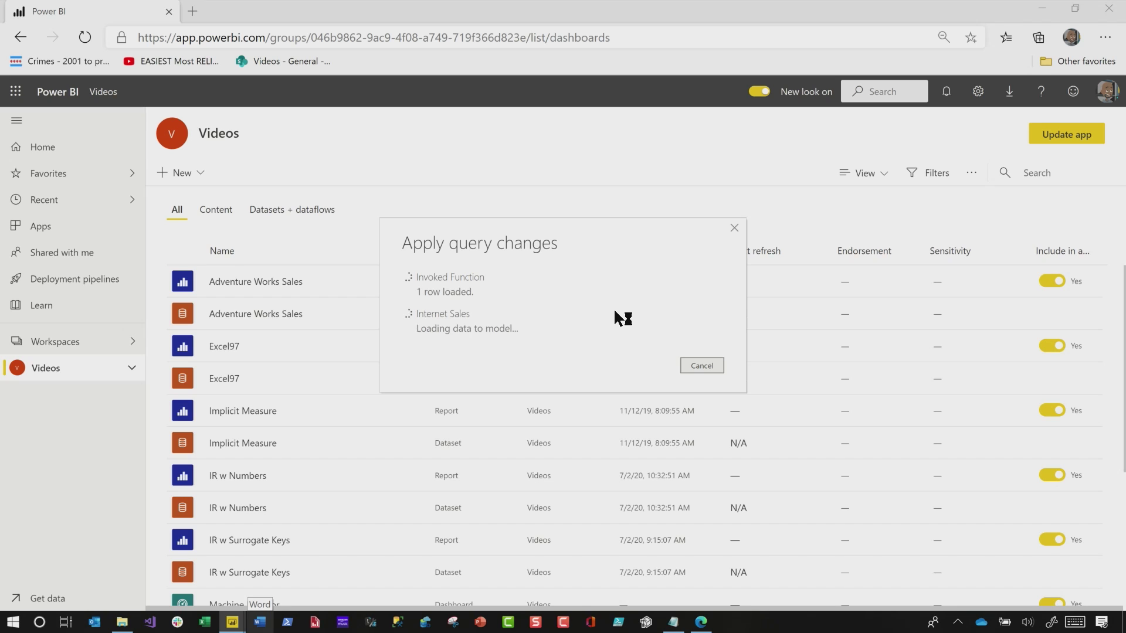
key(alt+Tab)
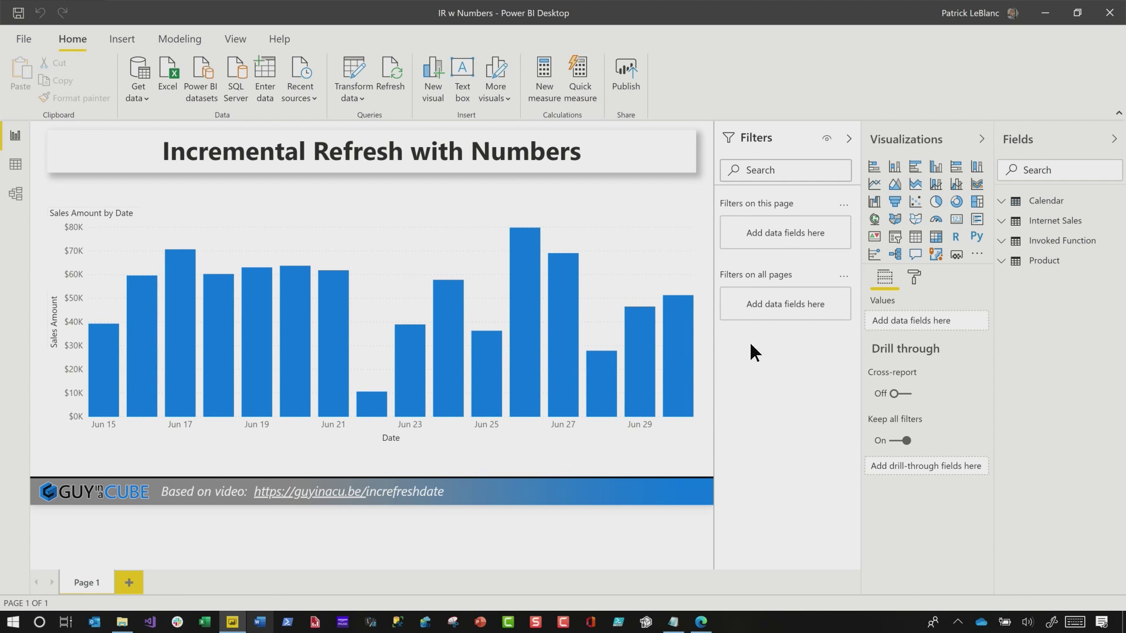
Review the incremental refresh settings of the Internet Sales table and leave them without applying anything
right_click(1048, 223)
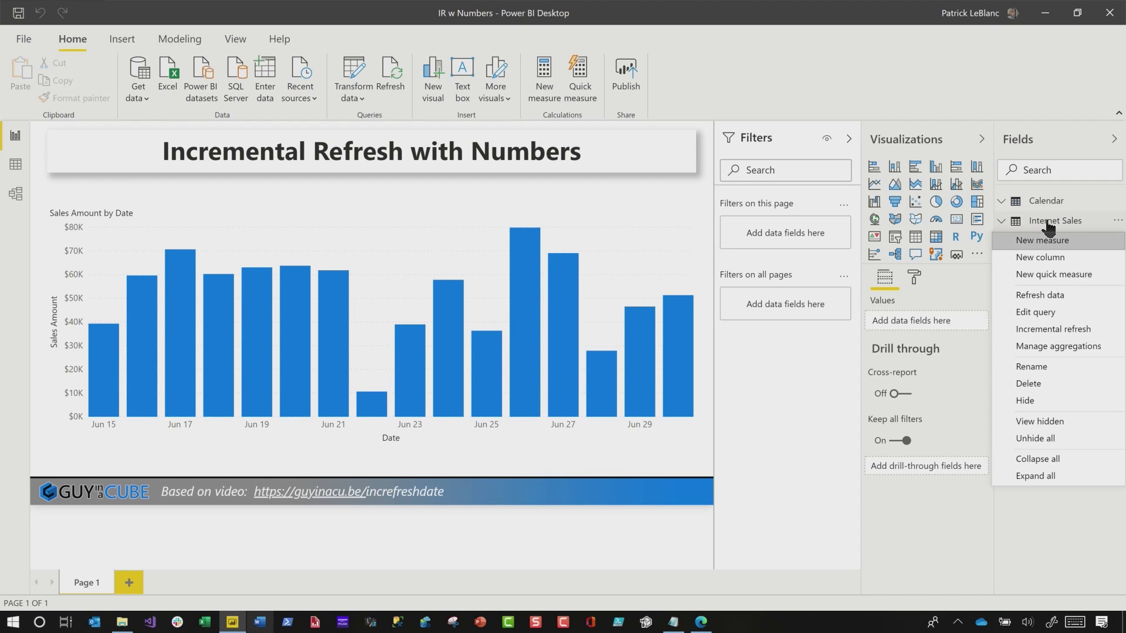
click(1071, 330)
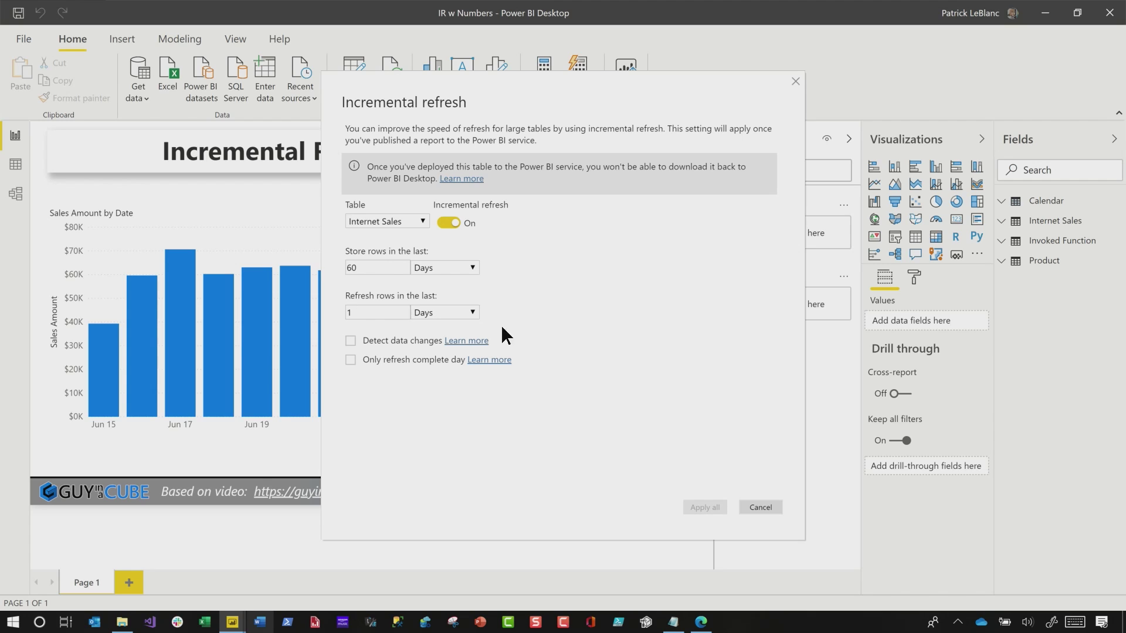
click(763, 509)
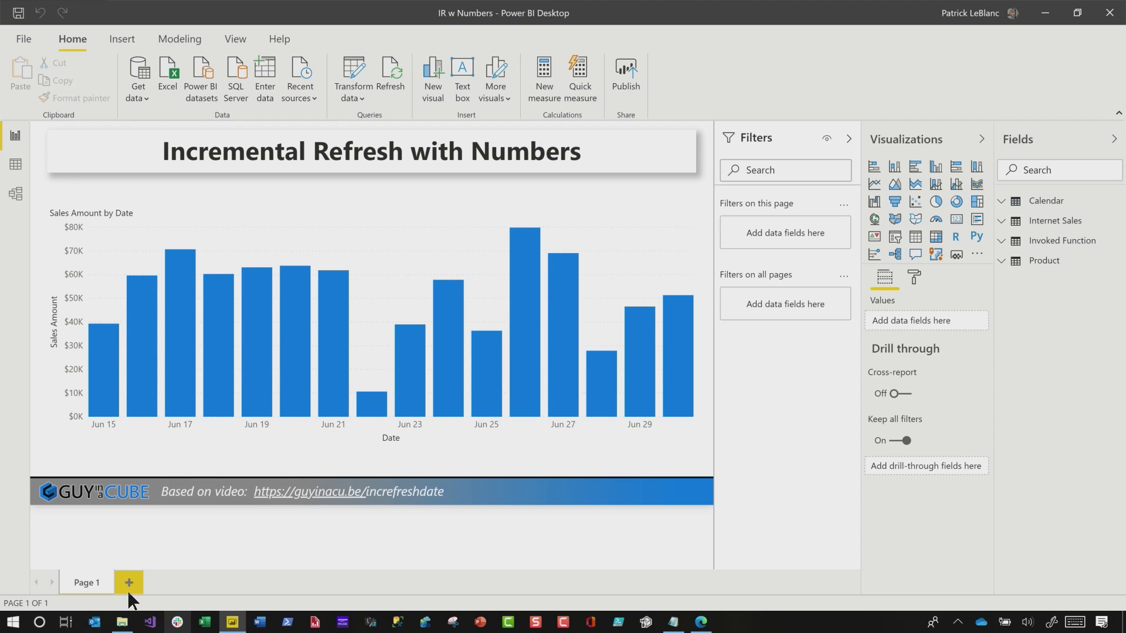
Switch to the Power BI service in the browser, open the IR w Numbers report and inspect the chart's last bar
click(701, 622)
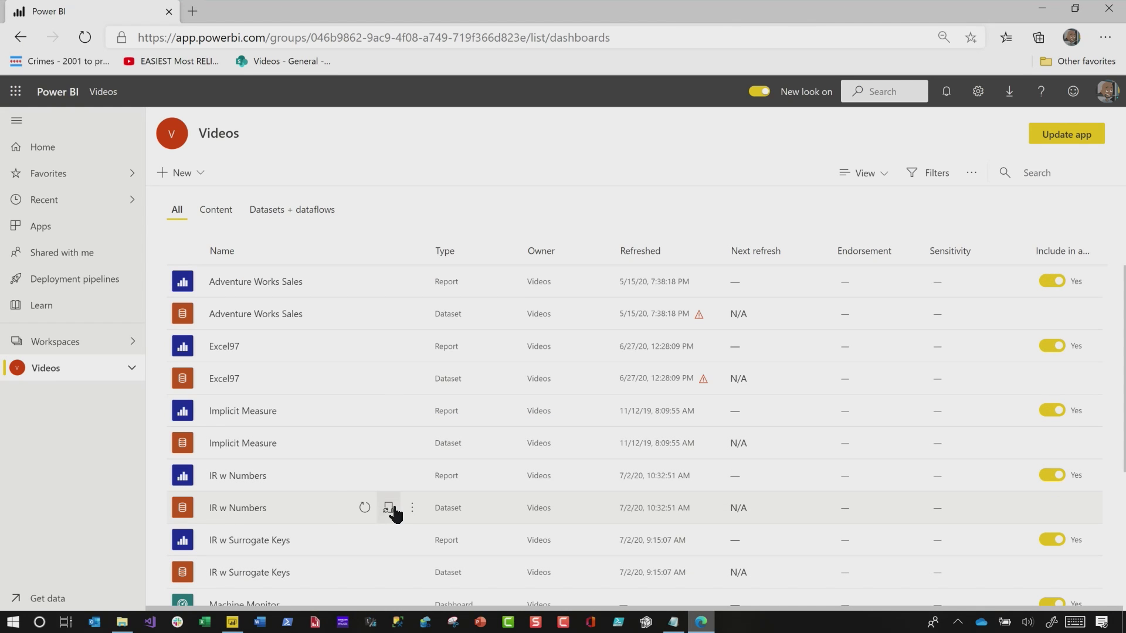
click(242, 477)
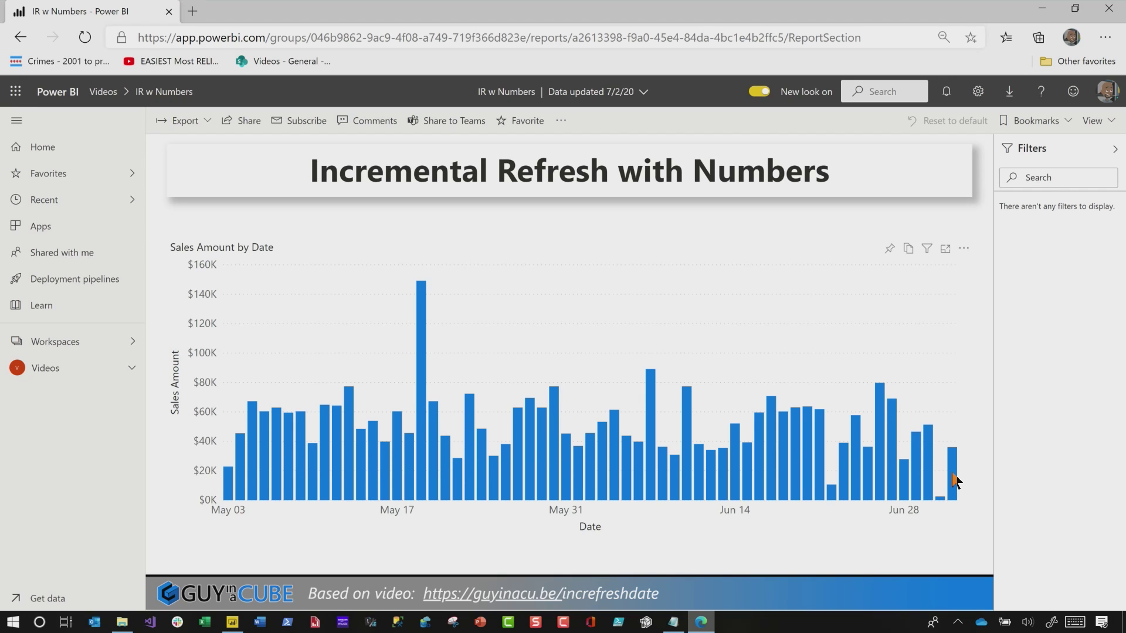
mouse_move(954, 481)
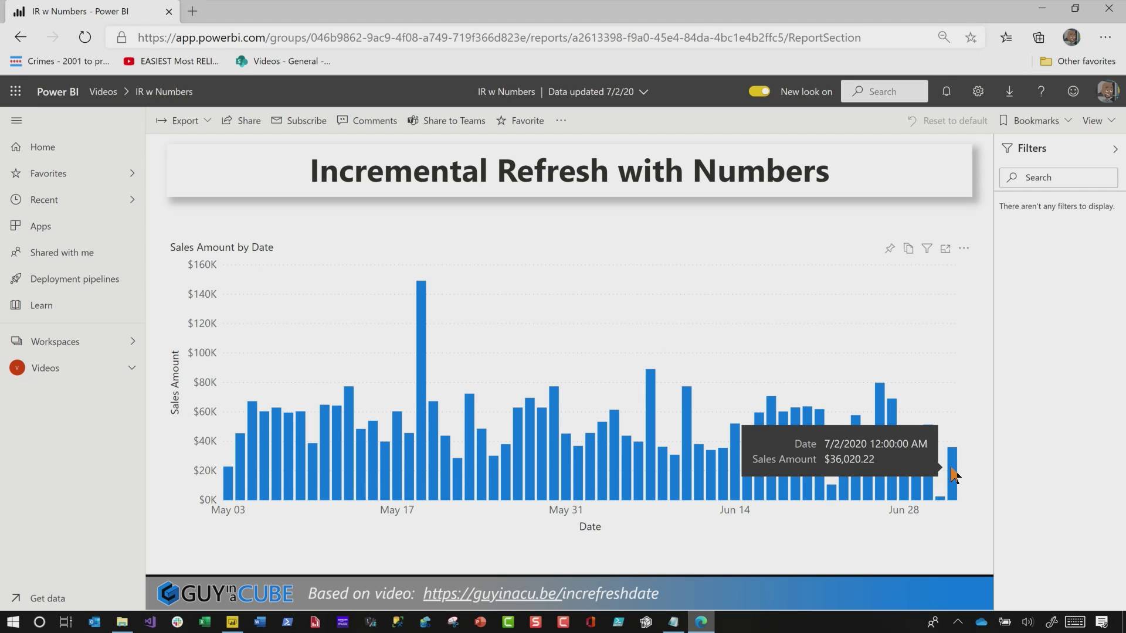